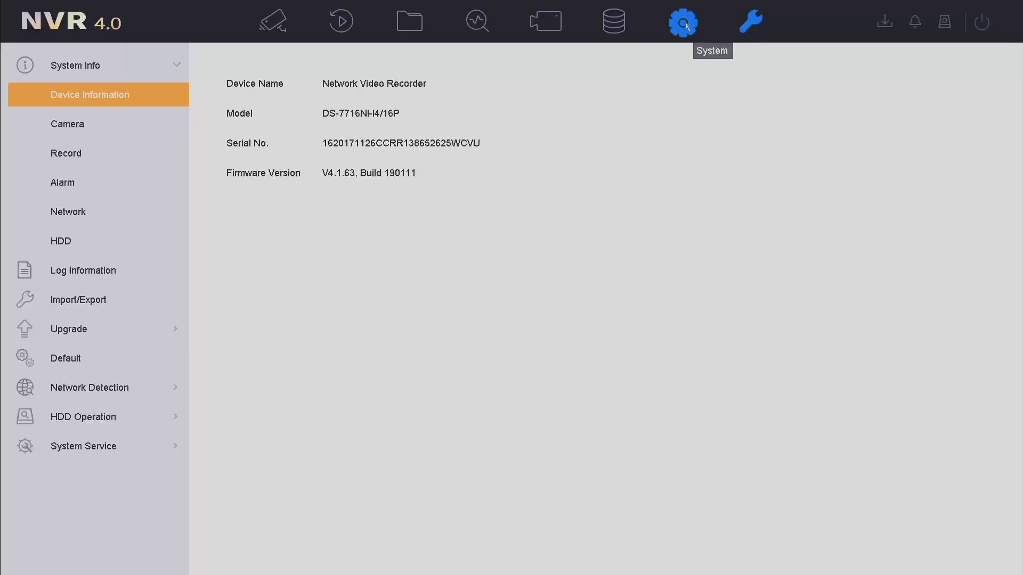
# Step: Go to System > Event > Normal Event > Alarm Input and edit Local<-1
pyautogui.click(683, 22)
pyautogui.click(63, 153)
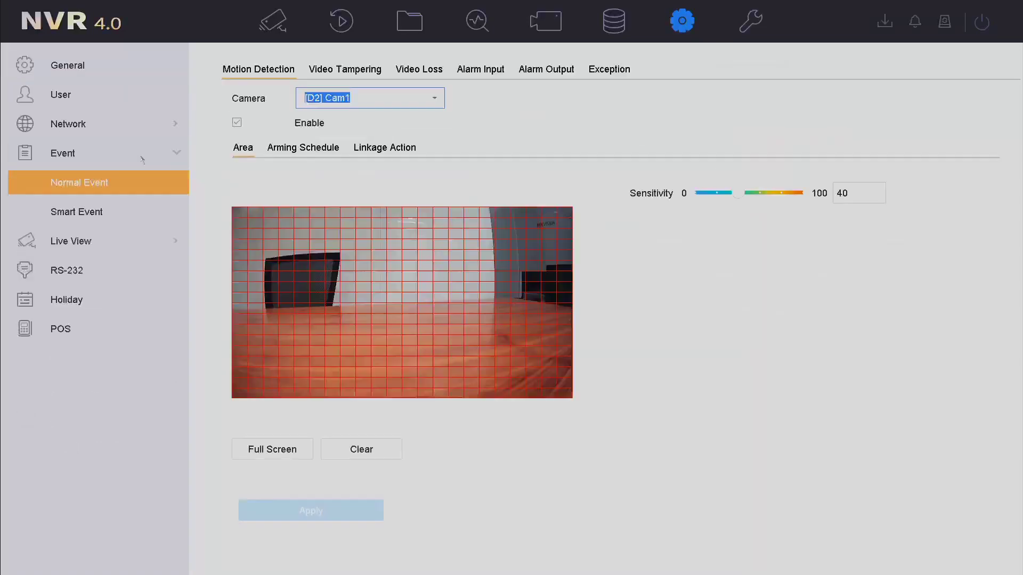
pyautogui.click(480, 69)
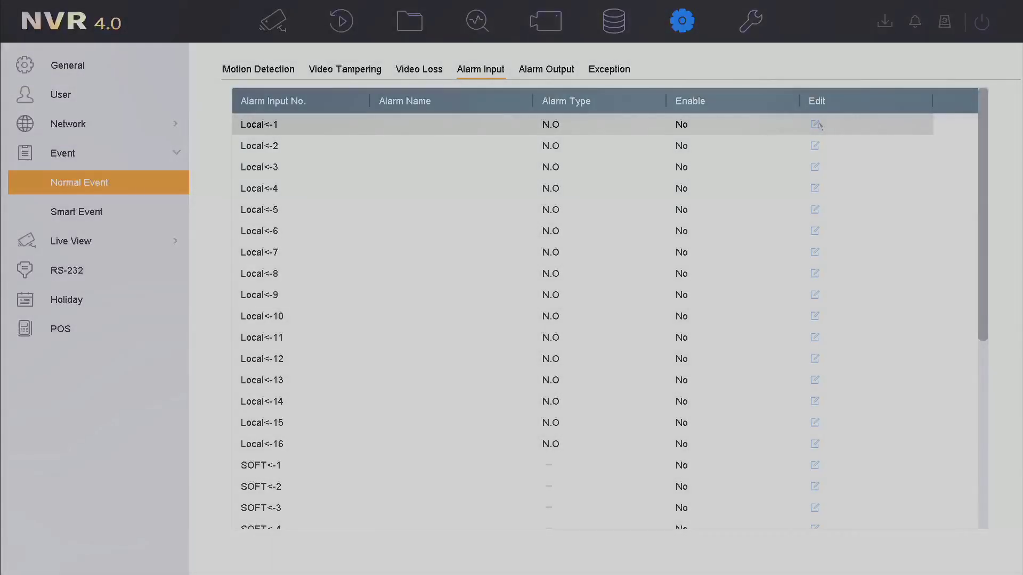
pyautogui.click(815, 124)
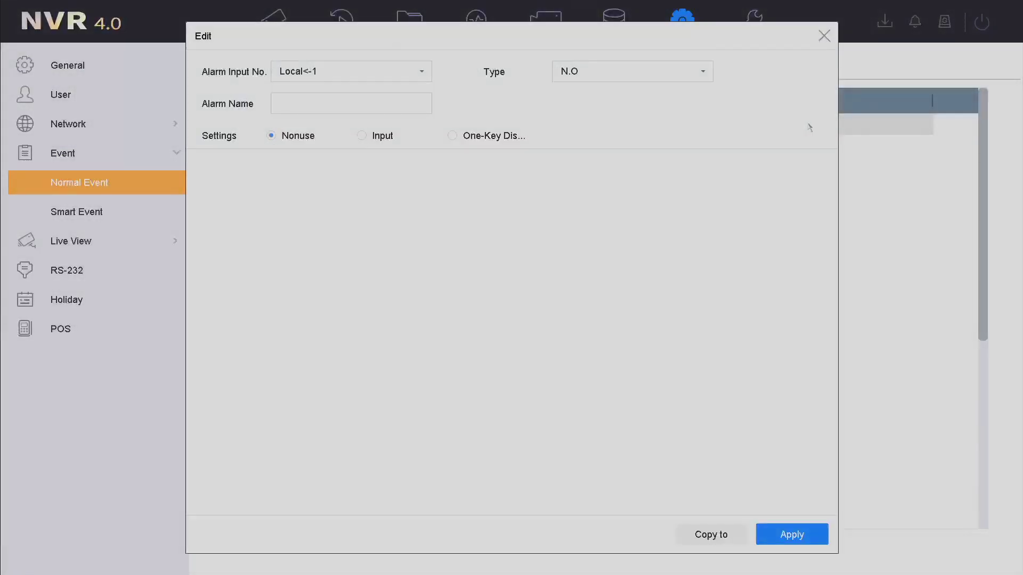
# Step: Name alarm input Local<-1 'Disarm' using the on-screen keyboard
pyautogui.click(341, 104)
pyautogui.click(280, 183)
pyautogui.click(319, 163)
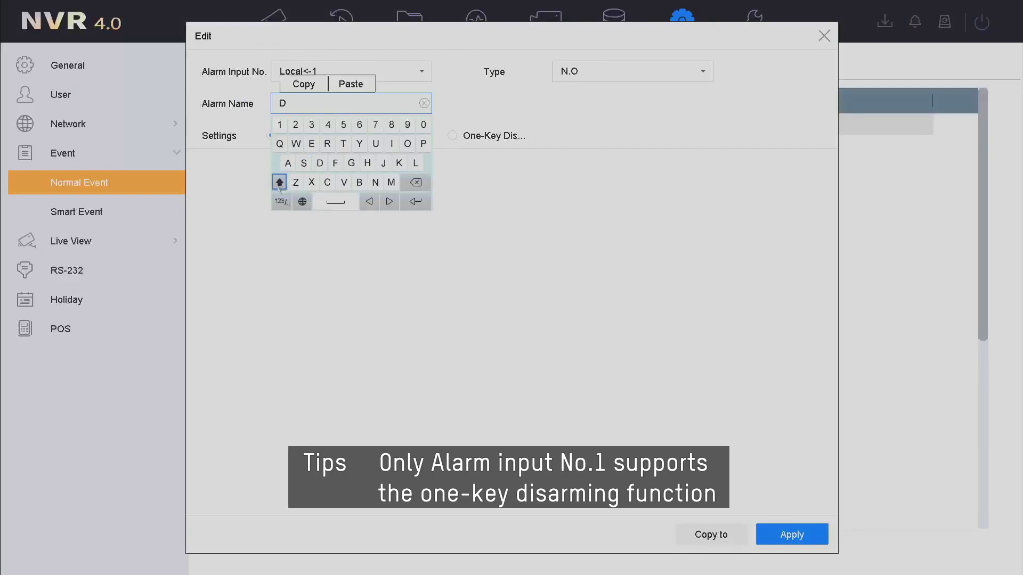
pyautogui.click(390, 144)
pyautogui.click(303, 164)
pyautogui.click(327, 144)
pyautogui.click(391, 182)
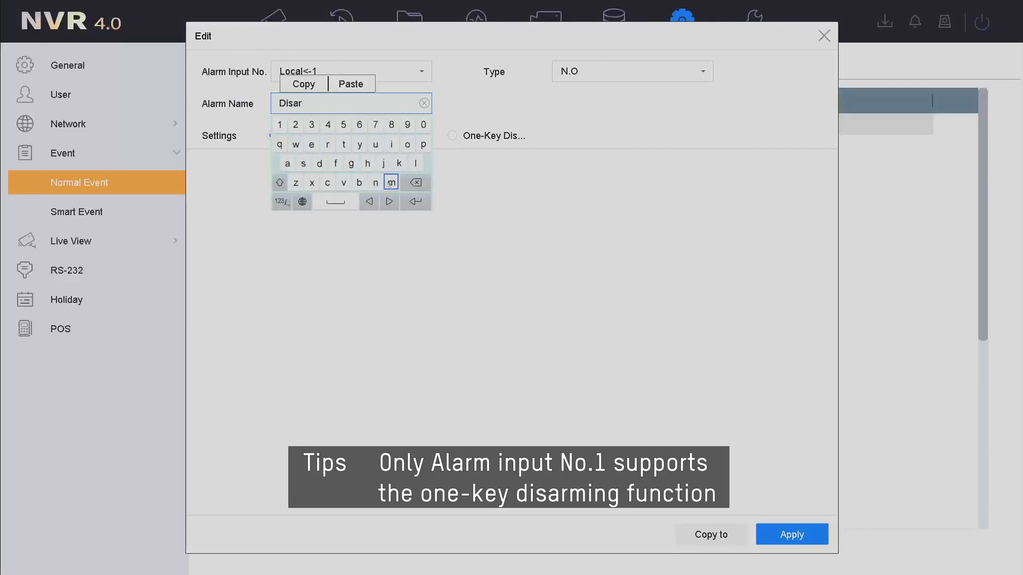
pyautogui.click(415, 201)
pyautogui.click(442, 135)
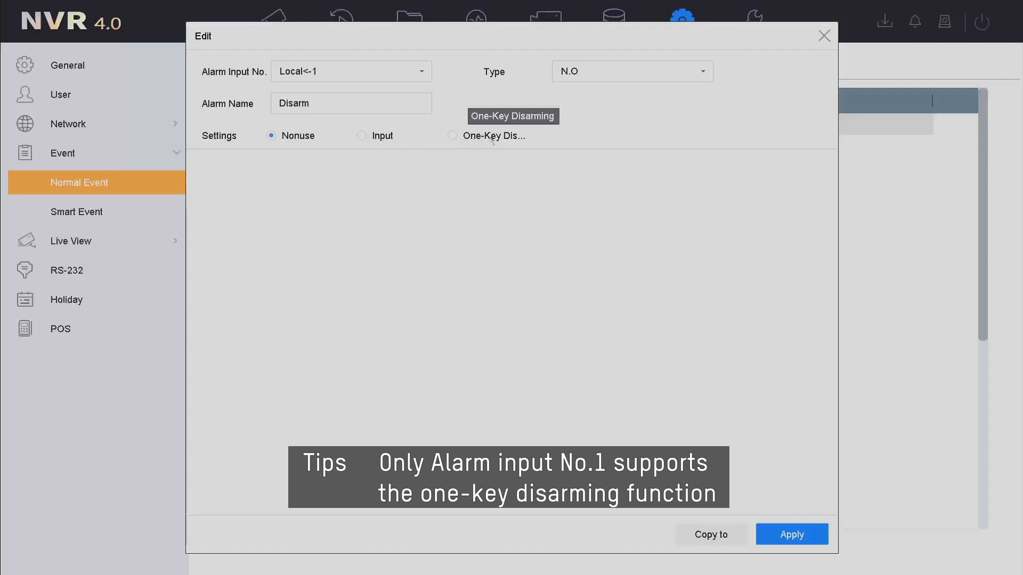
# Step: Set it to One-Key Disarming, check every Normal Linkage action, and apply
pyautogui.click(454, 137)
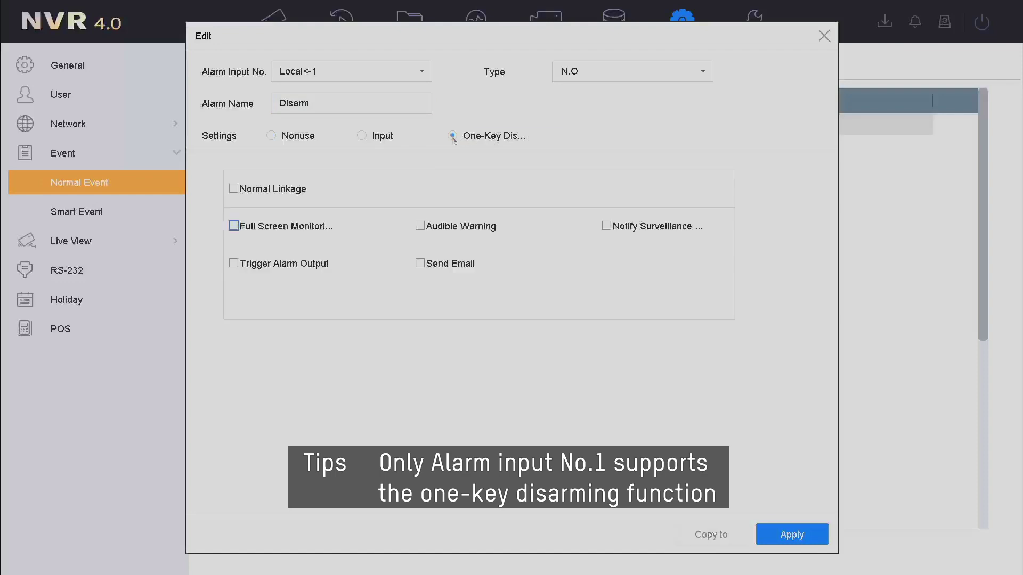
pyautogui.click(233, 189)
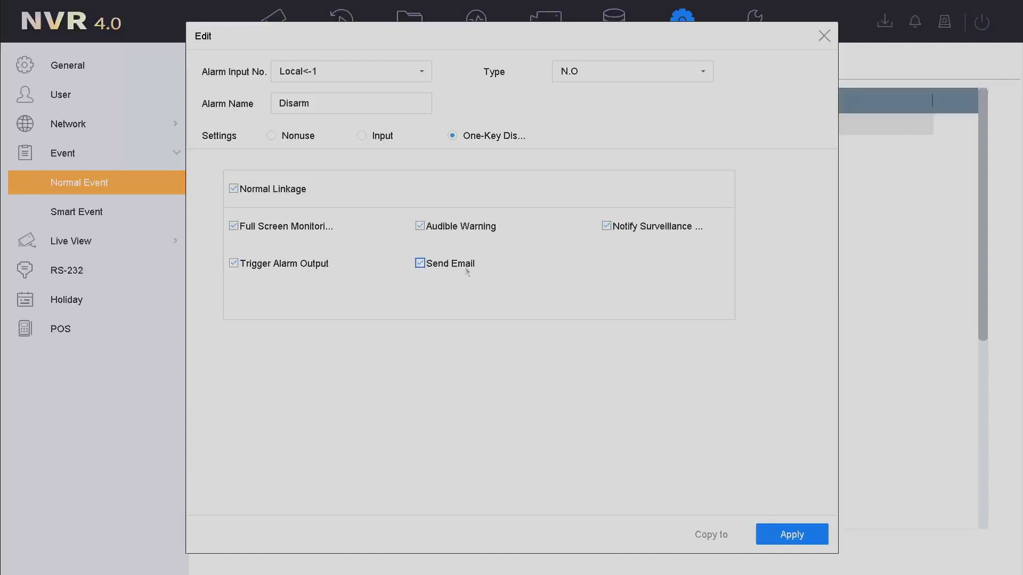
pyautogui.click(785, 536)
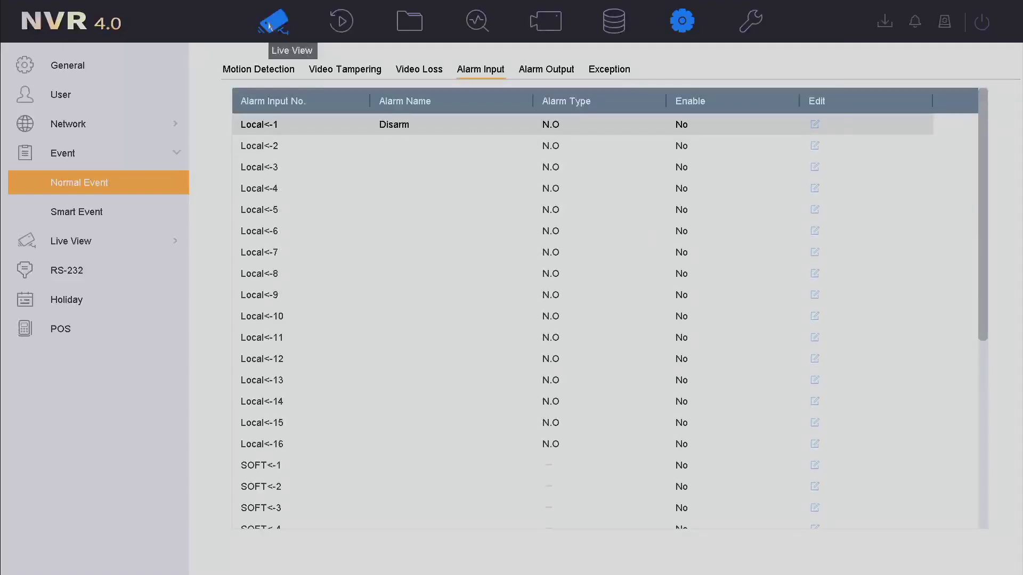
# Step: In Live View, replay the latest alarm from Alarm Information, then close the player and list
pyautogui.click(273, 20)
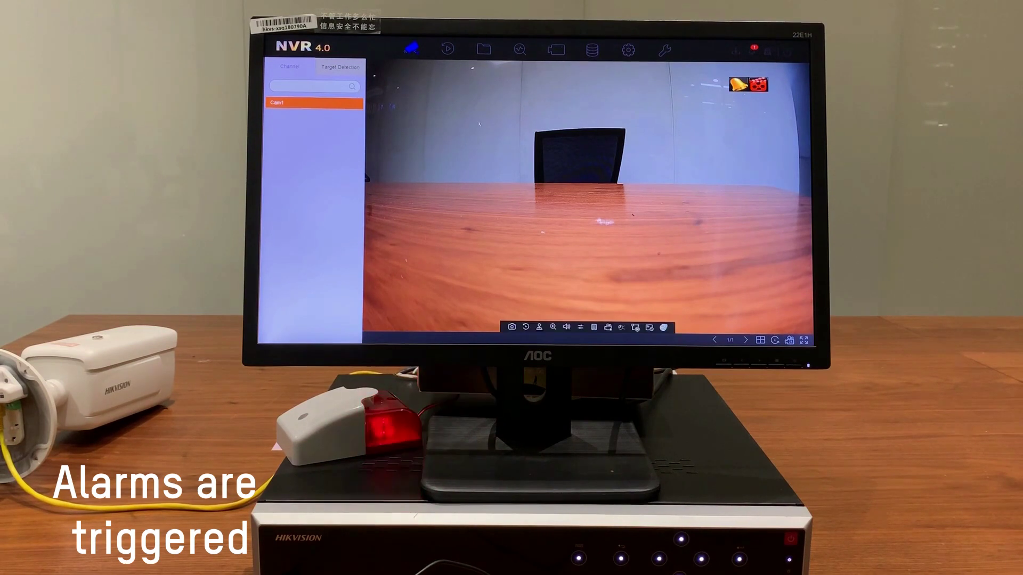
pyautogui.click(750, 53)
pyautogui.click(531, 131)
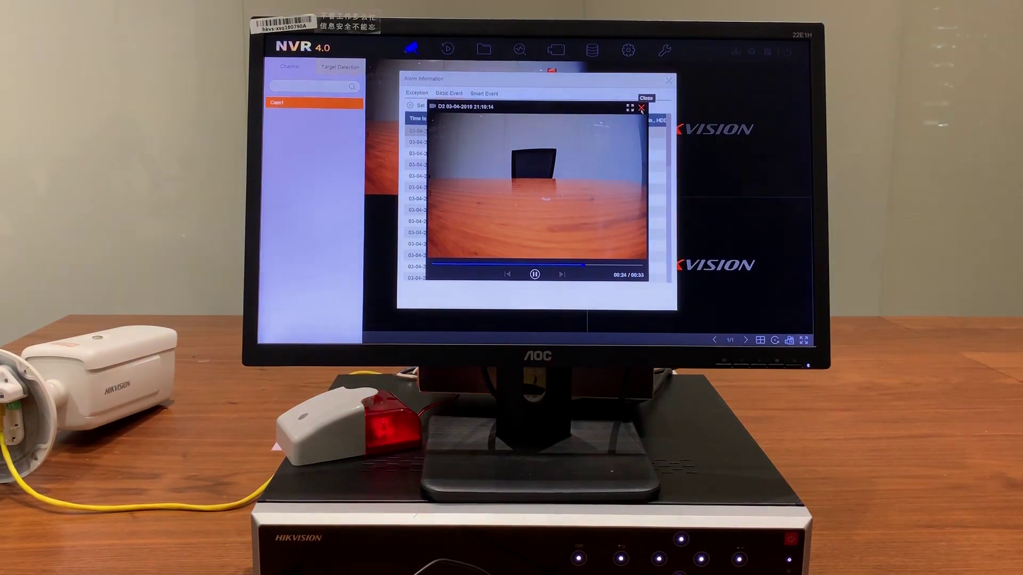
pyautogui.click(641, 107)
pyautogui.click(668, 81)
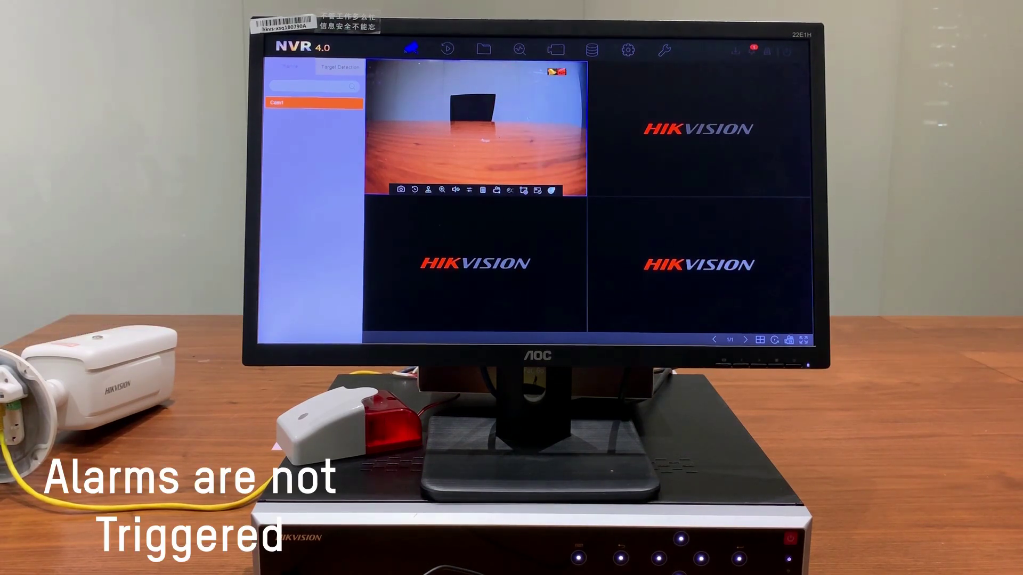
# Step: Select an empty camera tile and replay the first Motion Detection event from Alarm Information
pyautogui.click(697, 127)
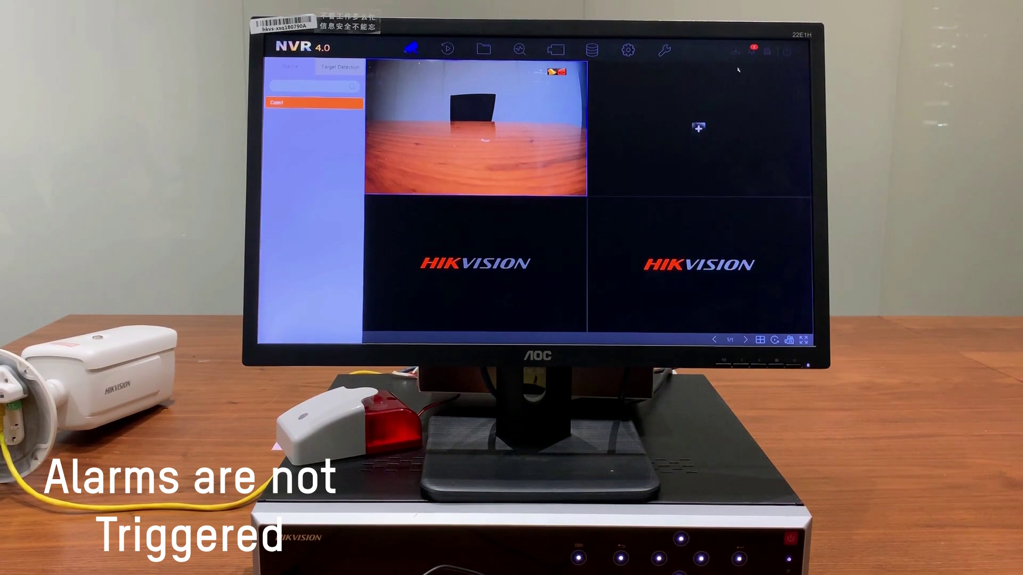
pyautogui.click(752, 54)
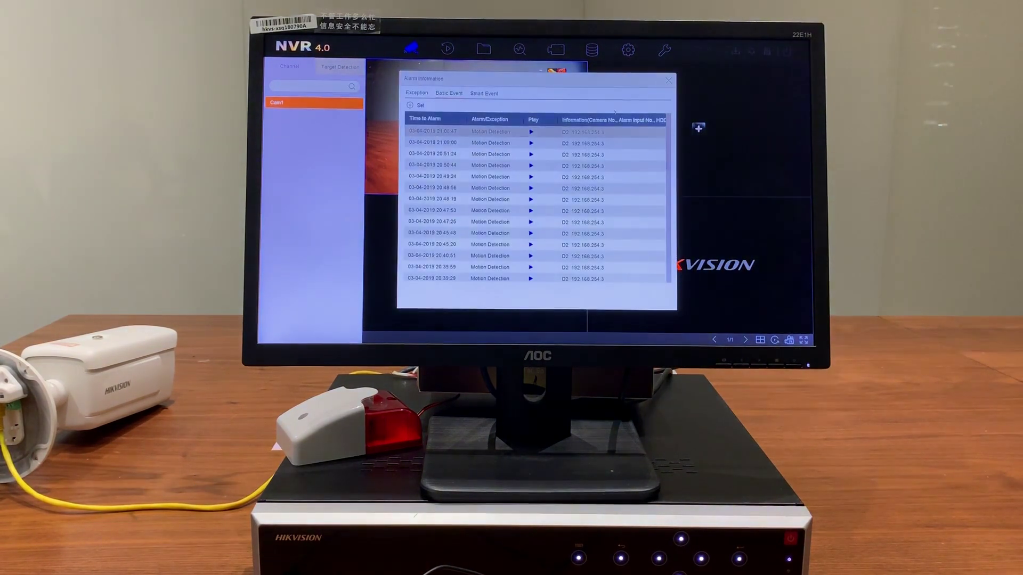
pyautogui.click(531, 131)
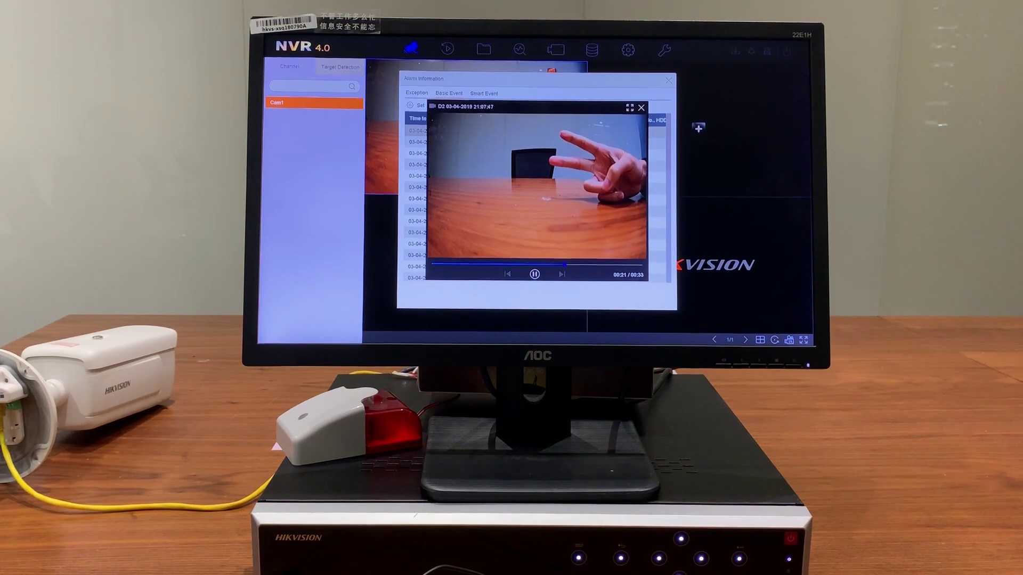
pyautogui.click(642, 108)
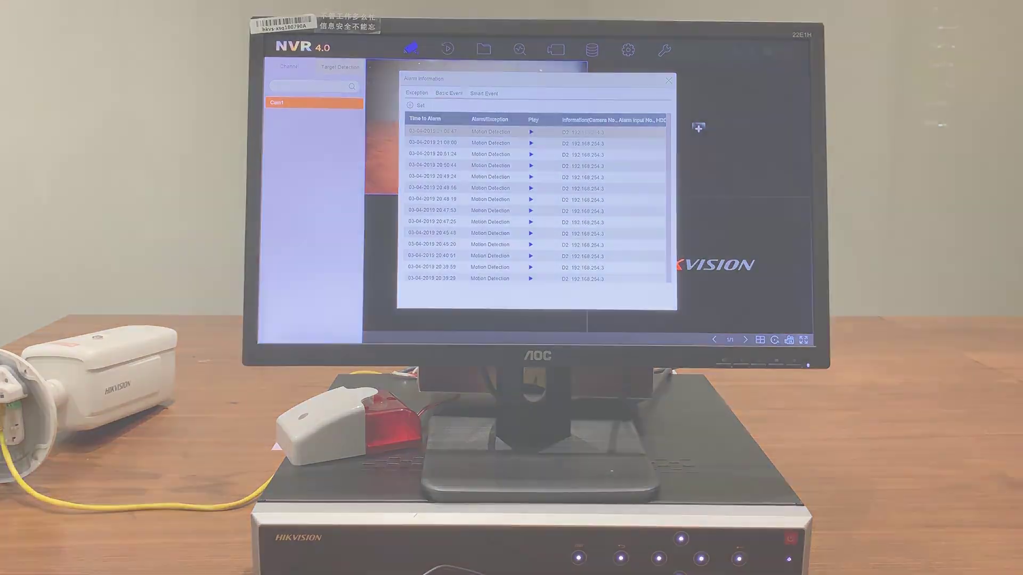